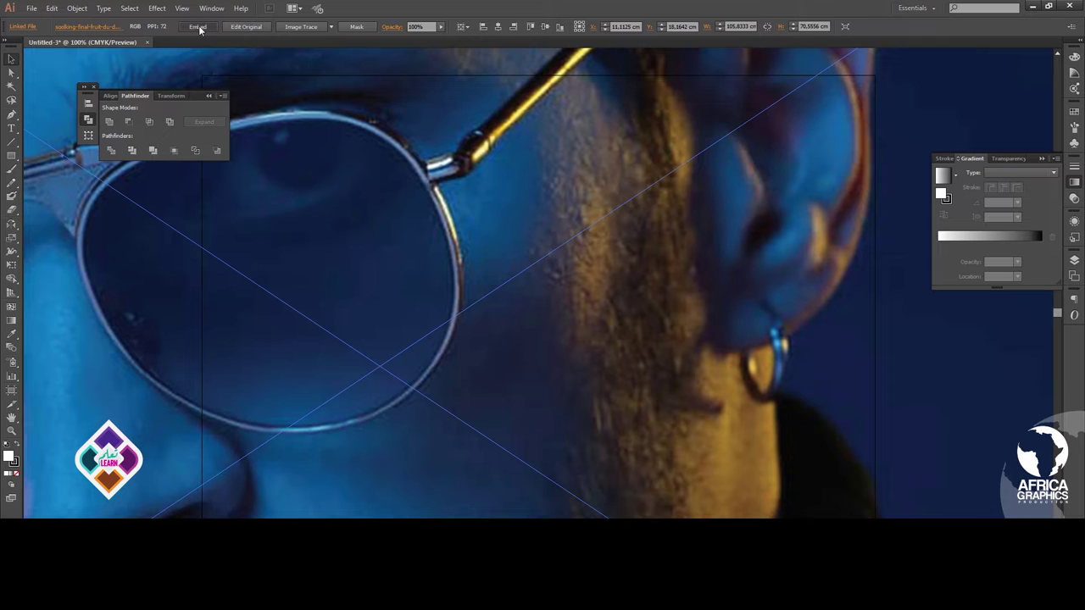
# Step: Fit the whole photo in view, try a 3 Colors image trace, then undo it
pyautogui.keyDown('alt'); pyautogui.click(648, 222); pyautogui.keyUp('alt')
pyautogui.moveTo(363, 339)
pyautogui.mouseDown()
pyautogui.moveTo(731, 135)
pyautogui.moveTo(692, 160)
pyautogui.moveTo(594, 156)
pyautogui.mouseUp()
pyautogui.click(340, 30)
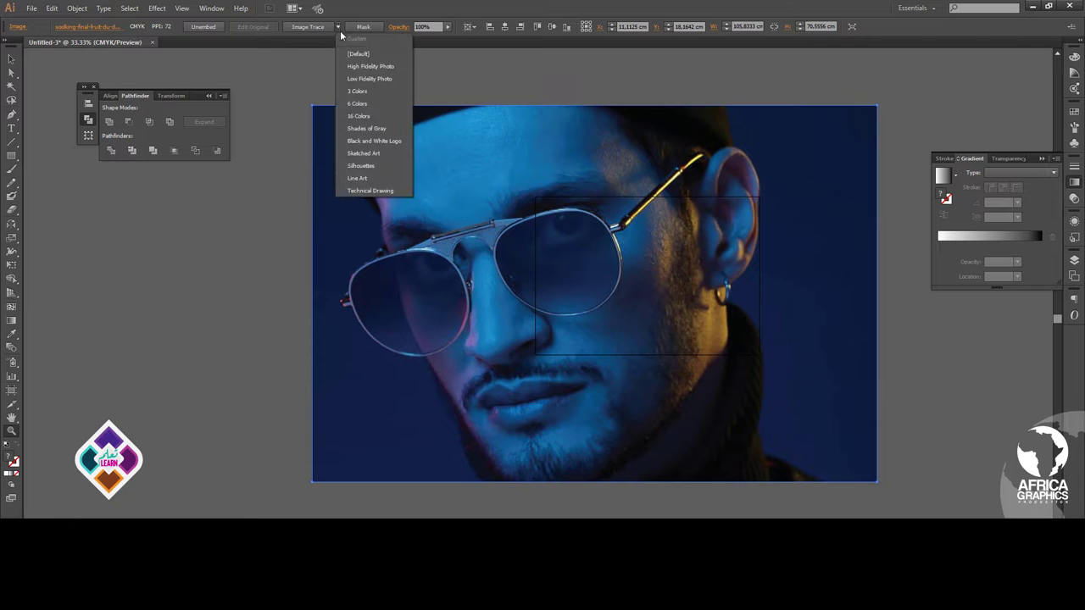
pyautogui.click(354, 99)
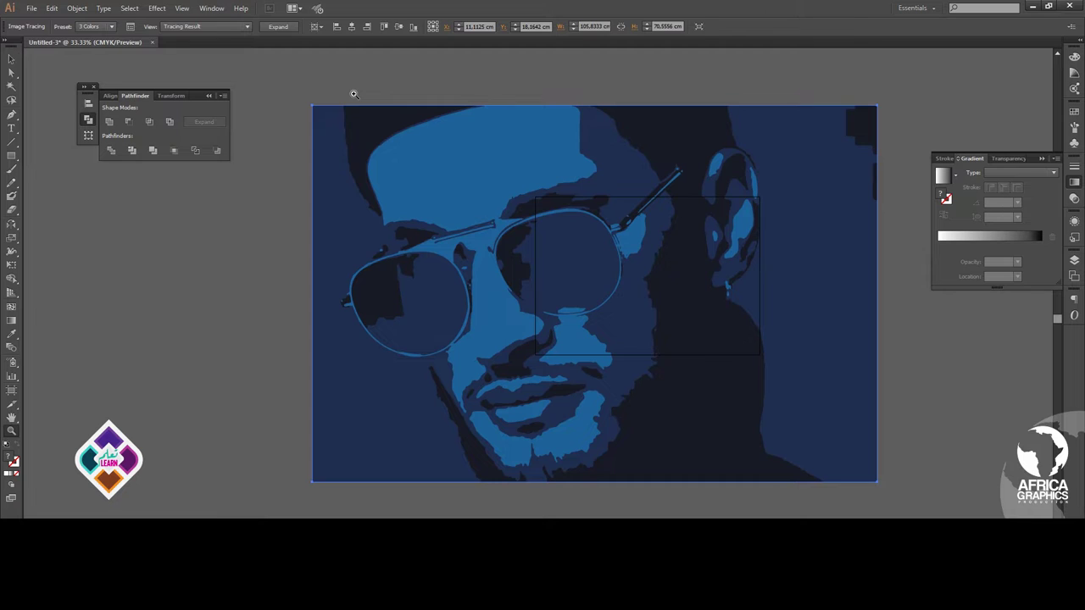
pyautogui.hotkey('ctrl', 'z')
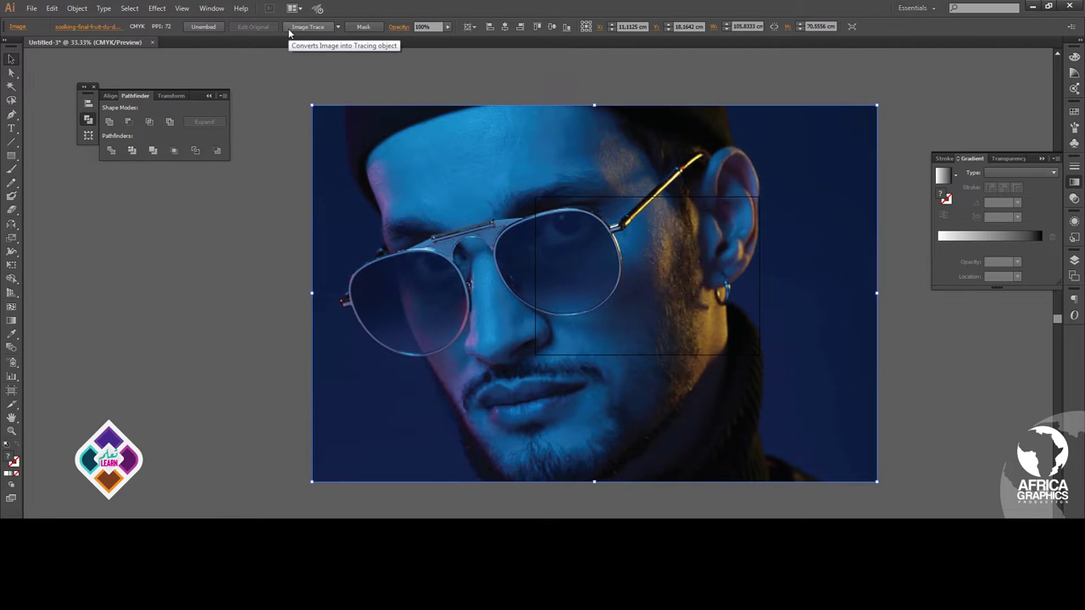
# Step: Trace the photo with a preset, expand it to paths, and move it right of the photo
pyautogui.click(337, 27)
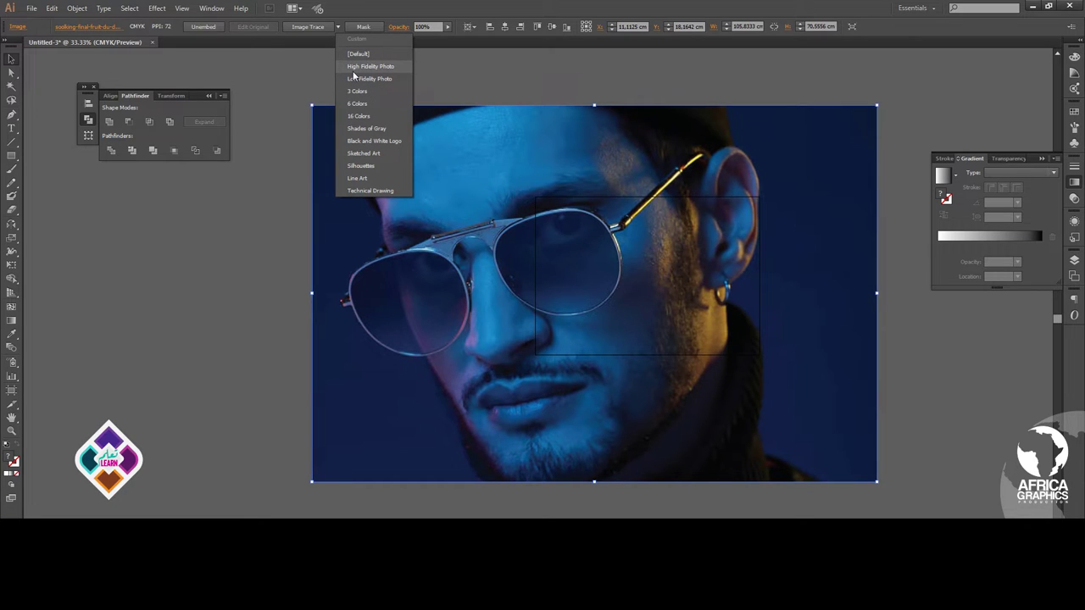
pyautogui.click(353, 73)
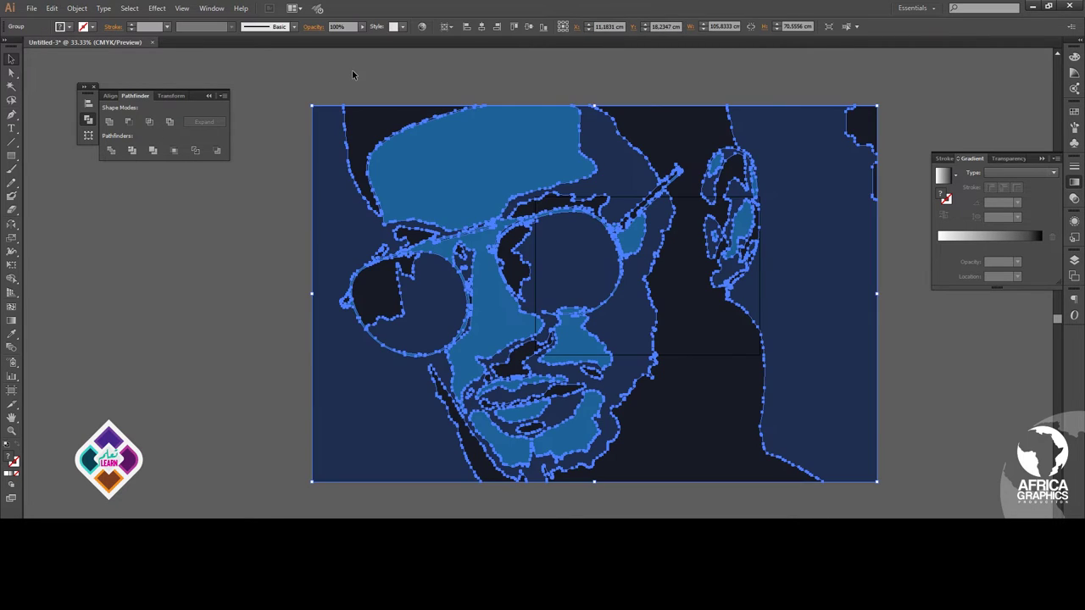
pyautogui.moveTo(515, 181); pyautogui.dragTo(407, 200)
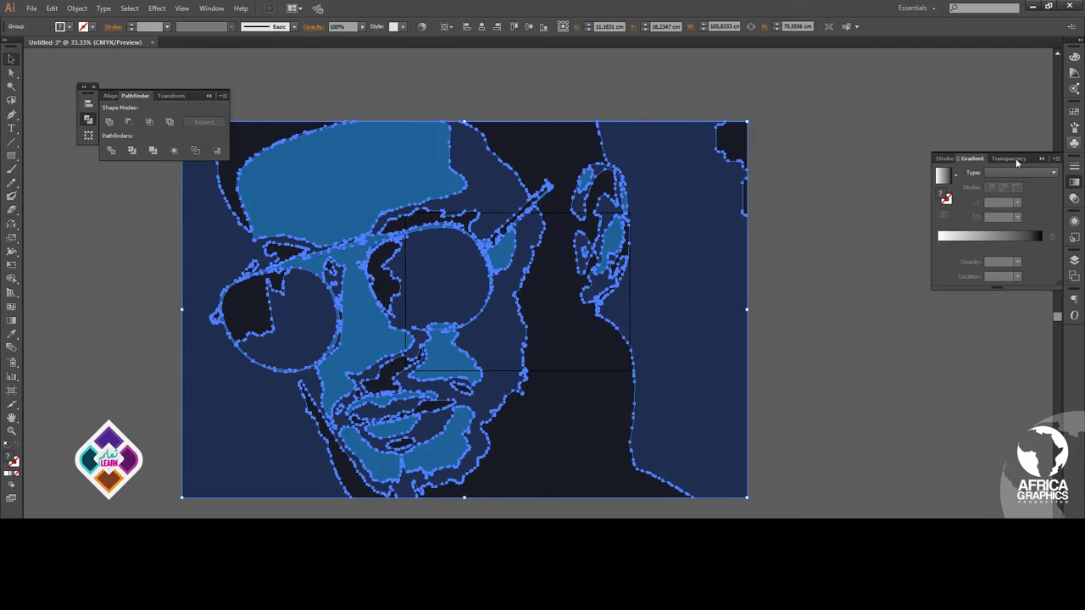
pyautogui.click(1041, 158)
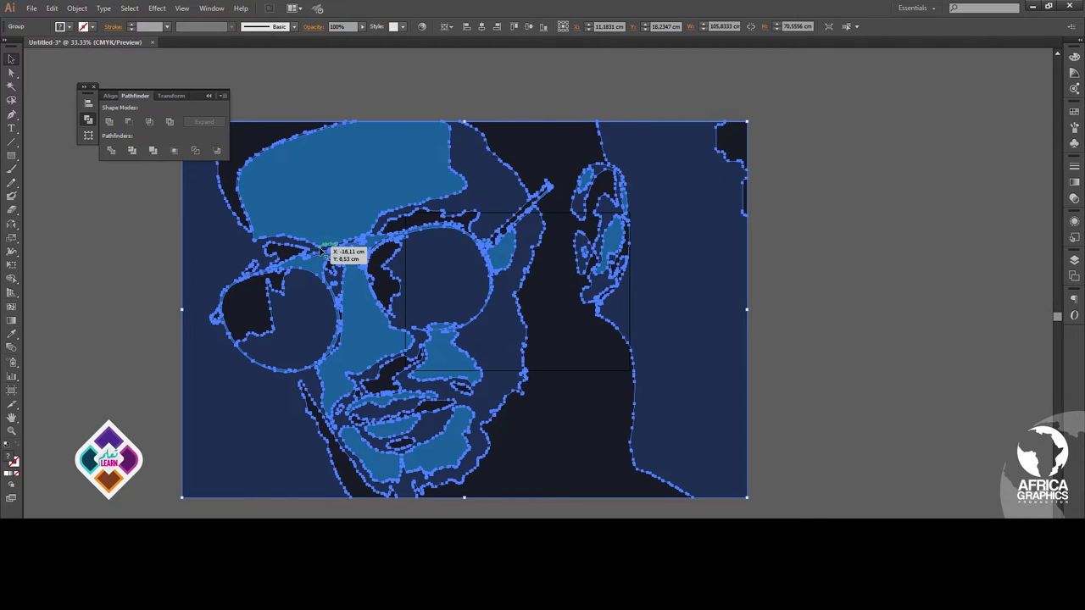
pyautogui.moveTo(323, 297); pyautogui.dragTo(929, 301)
# Step: Zoom out to see both images and select the stray nose-edge paths of the trace
pyautogui.click(775, 323)
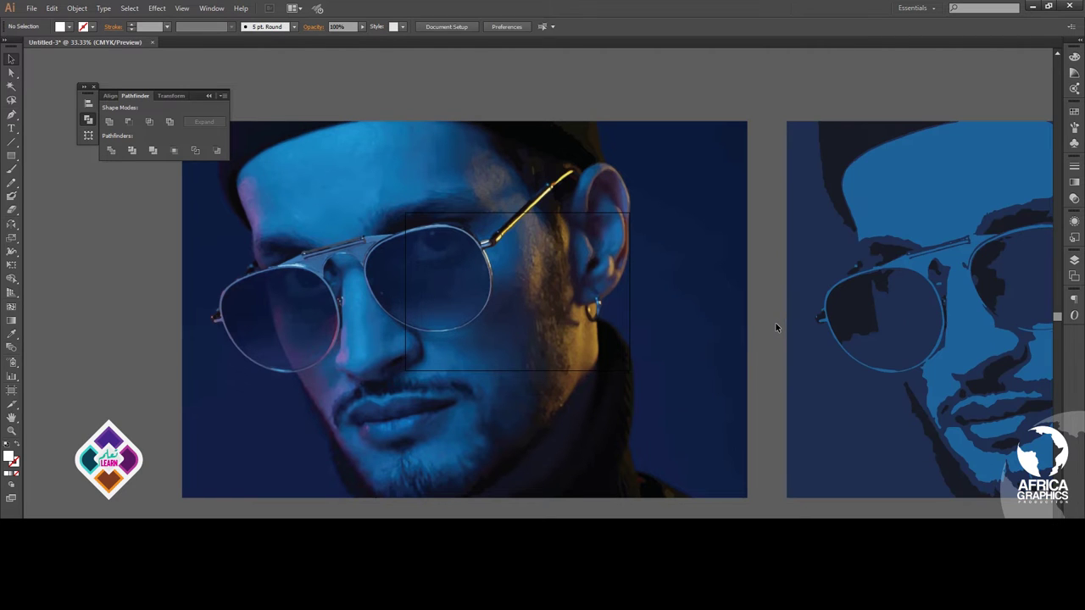
pyautogui.press('z')
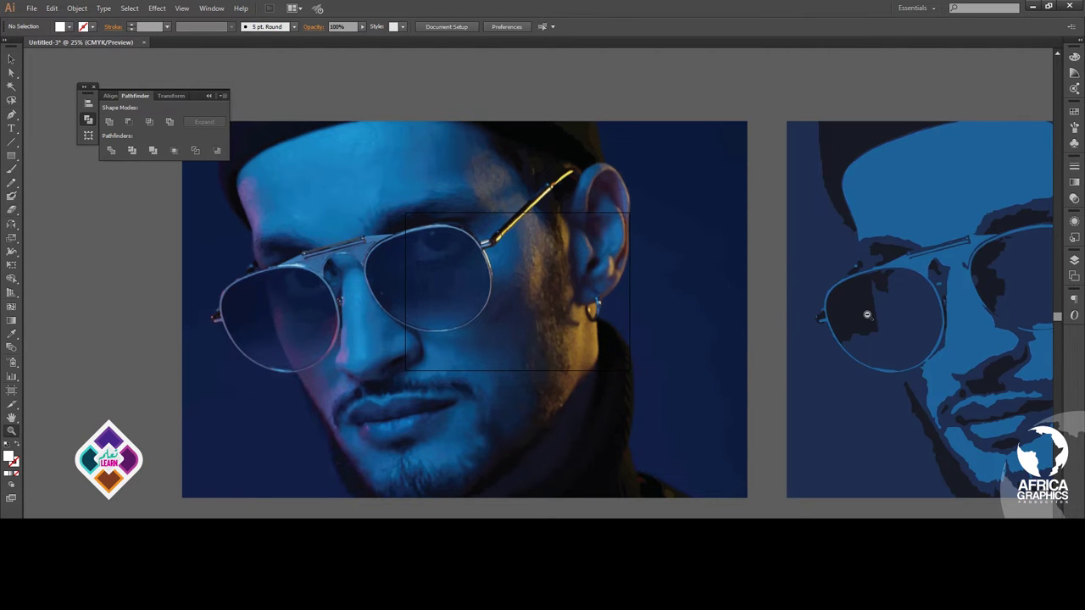
pyautogui.keyDown('alt'); pyautogui.click(865, 312); pyautogui.keyUp('alt')
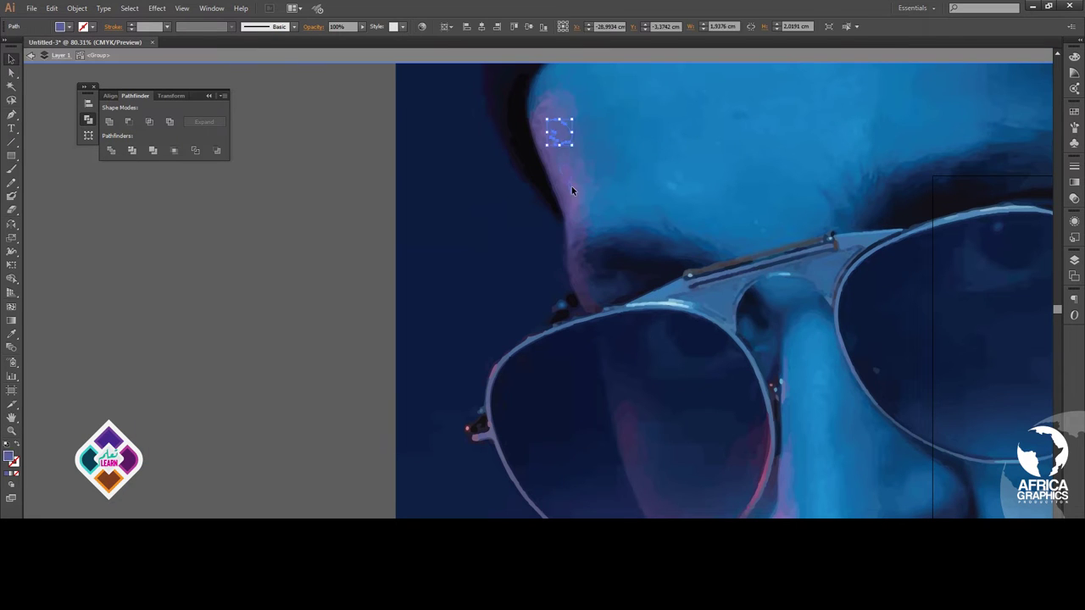
pyautogui.moveTo(571, 190); pyautogui.dragTo(583, 248)
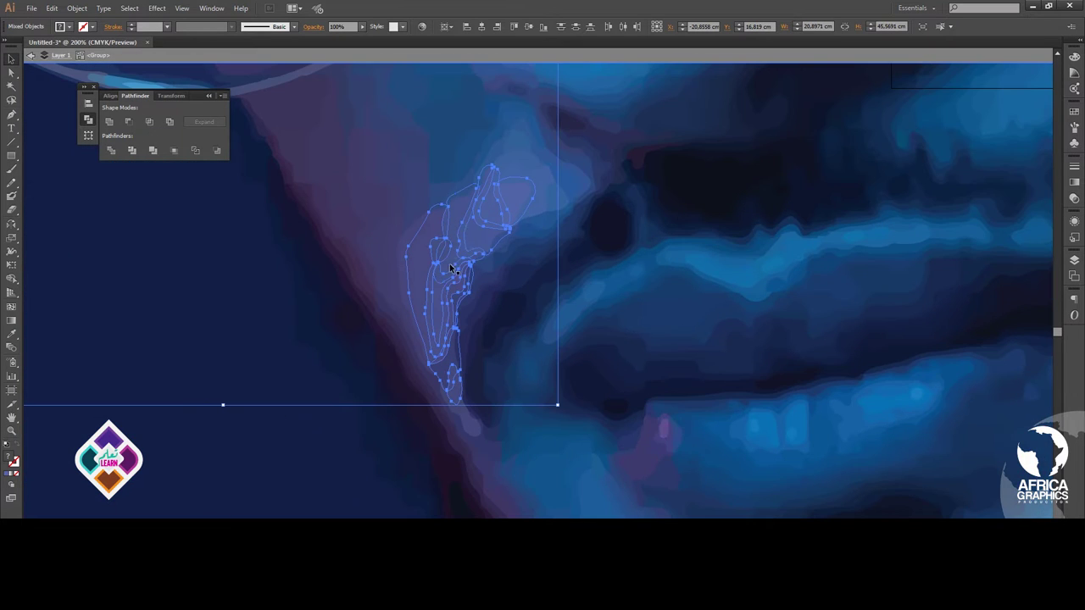
pyautogui.keyDown('shift'); pyautogui.click(665, 462); pyautogui.keyUp('shift')
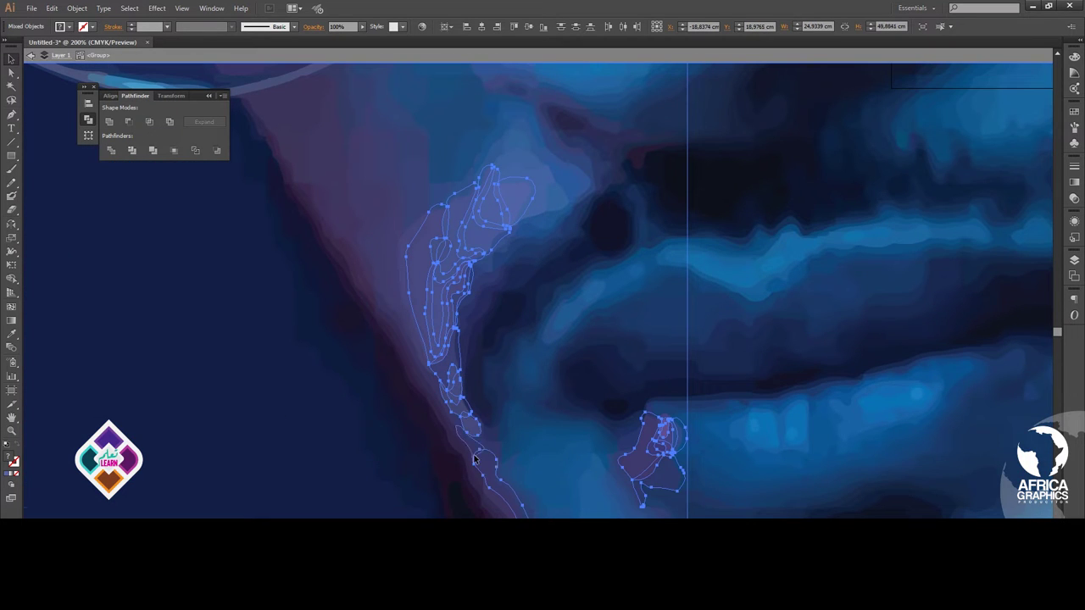
pyautogui.keyDown('shift'); pyautogui.click(383, 307); pyautogui.keyUp('shift')
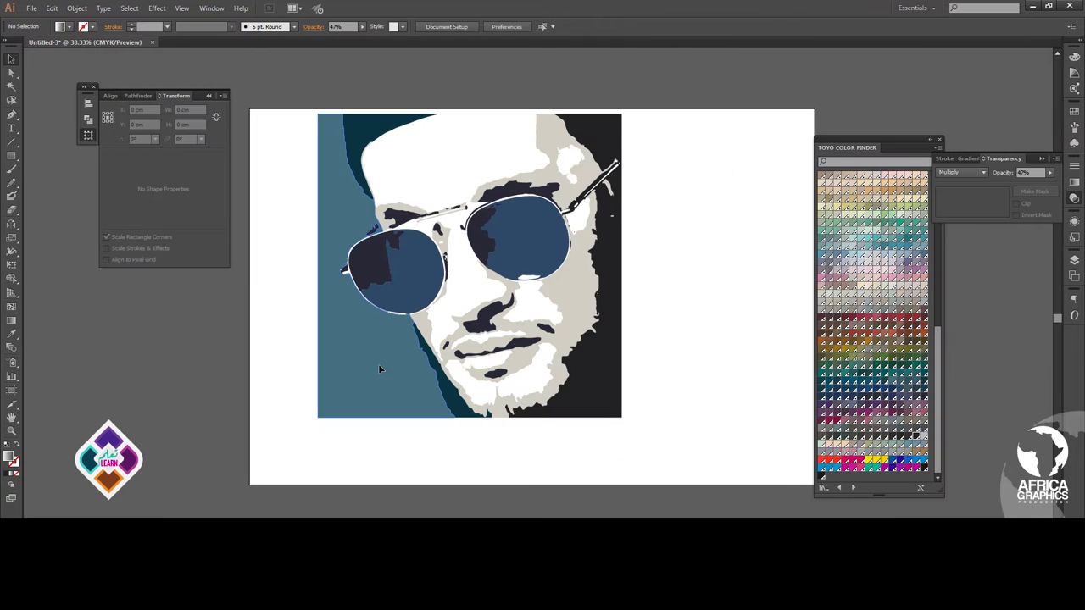
# Step: Recolour the light blue left shape with the navy background, lightened to dark grey
pyautogui.press('a')
pyautogui.click(379, 365)
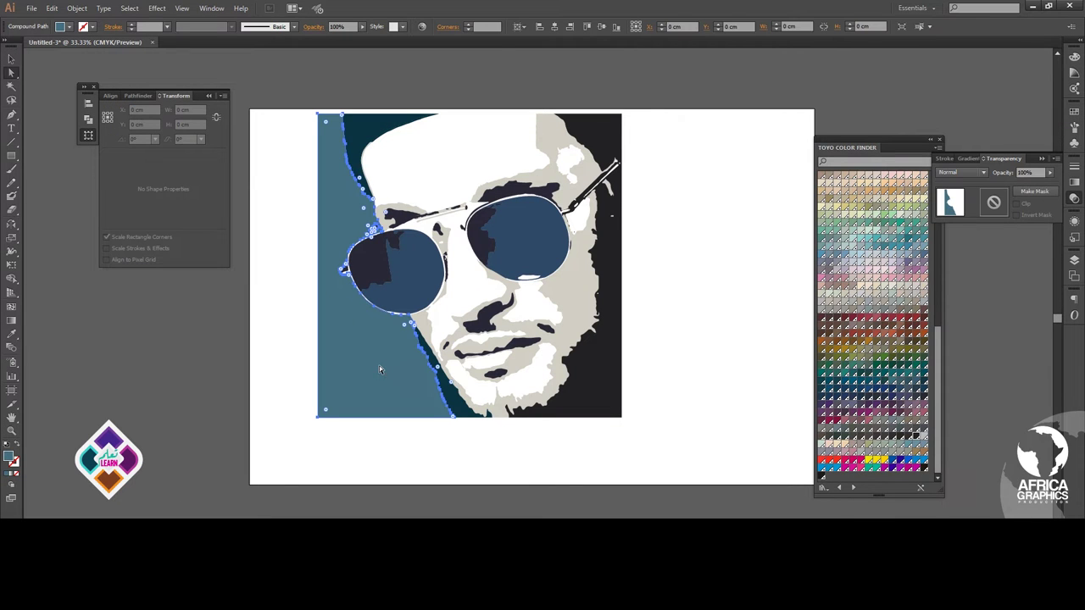
pyautogui.press('i')
pyautogui.click(587, 388)
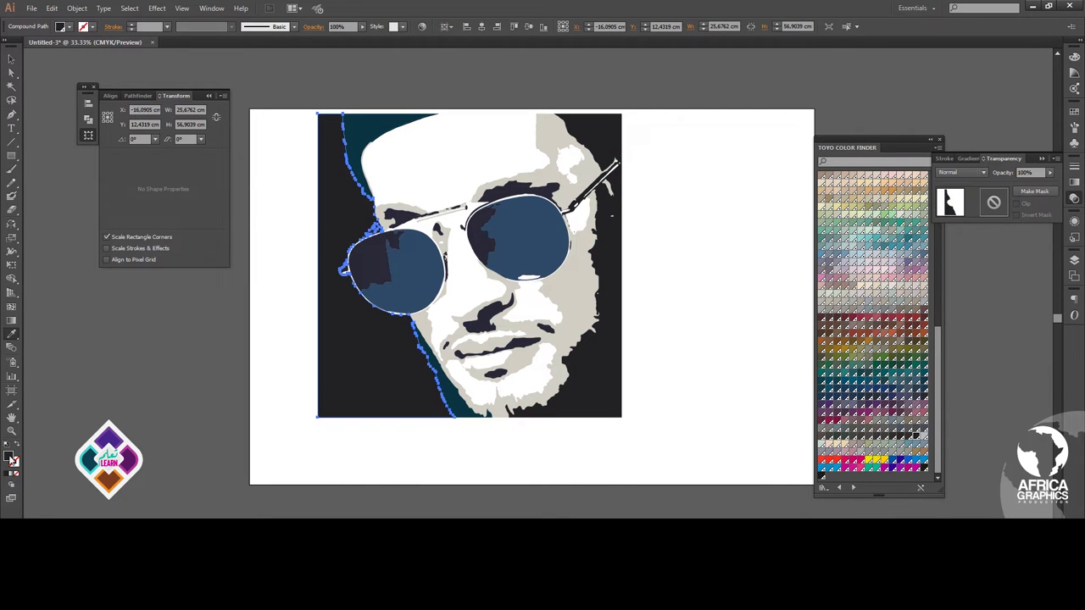
pyautogui.doubleClick(11, 458)
pyautogui.click(71, 266)
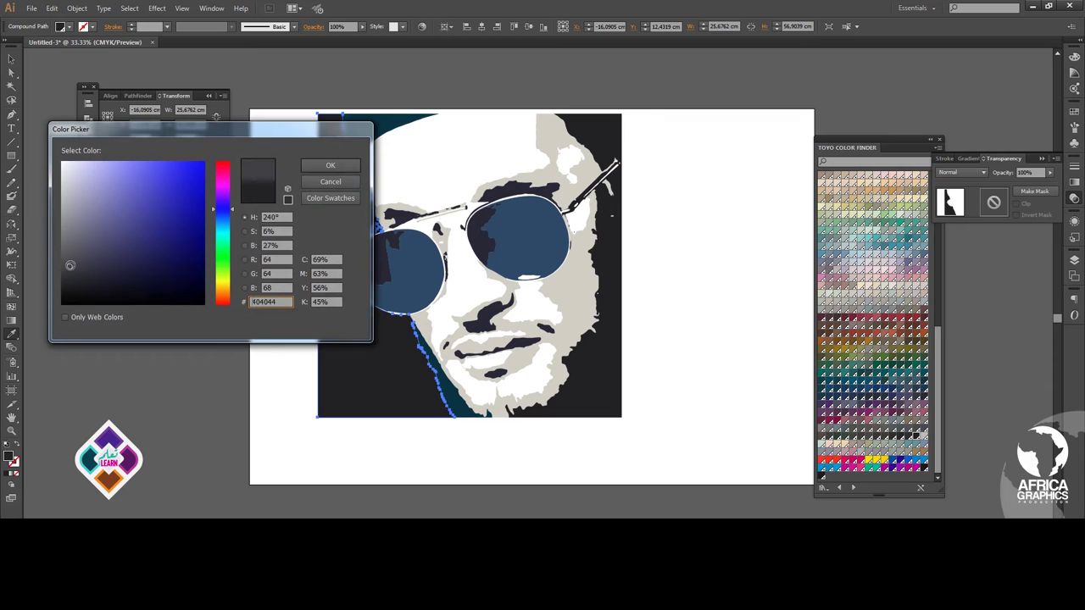
pyautogui.click(329, 164)
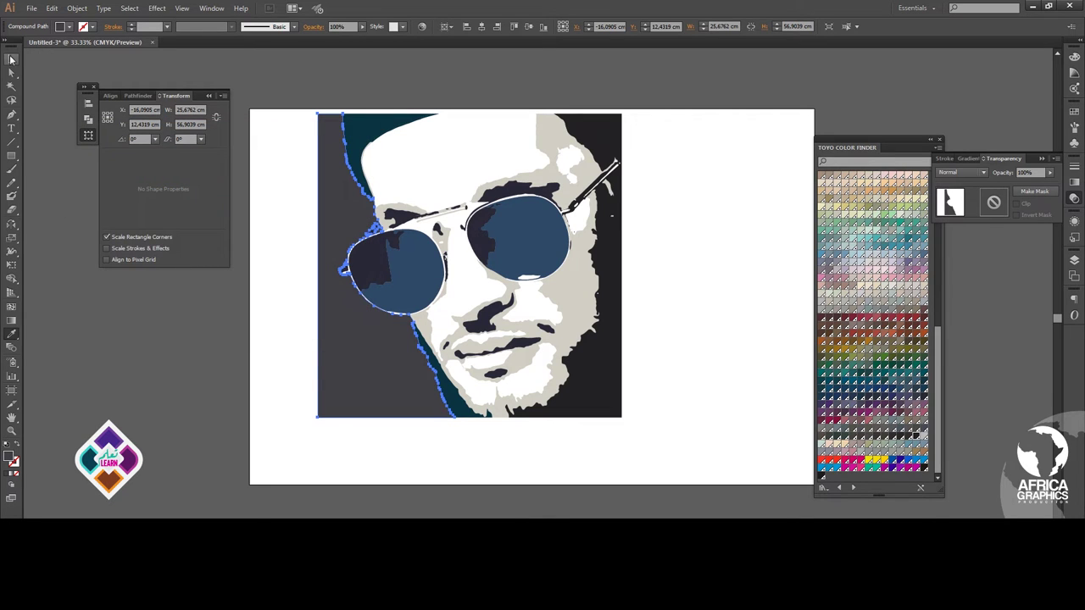
pyautogui.click(11, 59)
pyautogui.click(250, 391)
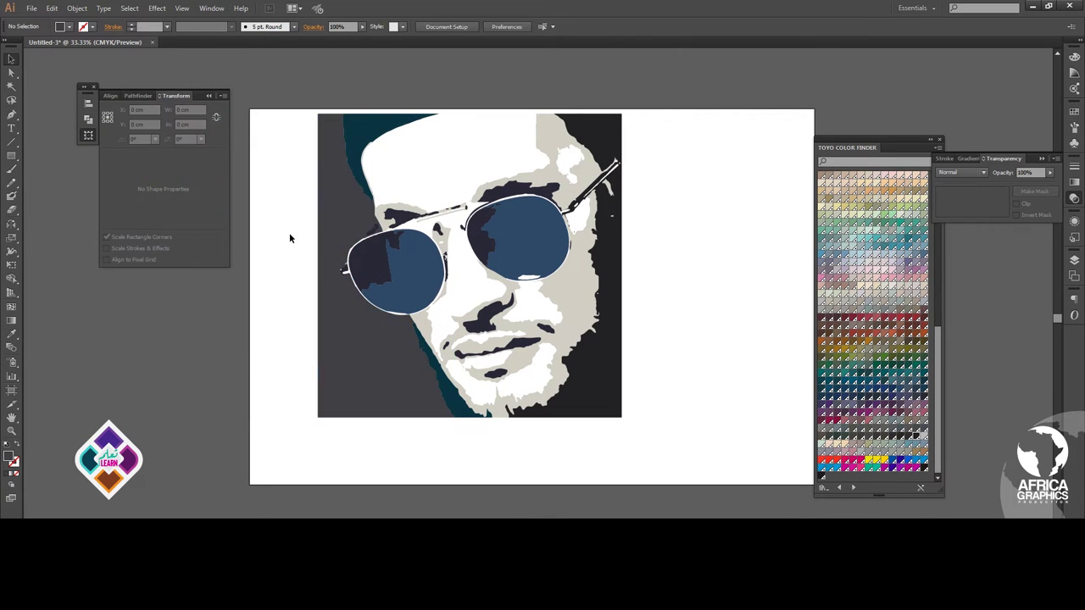
# Step: Scale up all the artwork and create an artboard fitted to it
pyautogui.hotkey('ctrl', 'a')
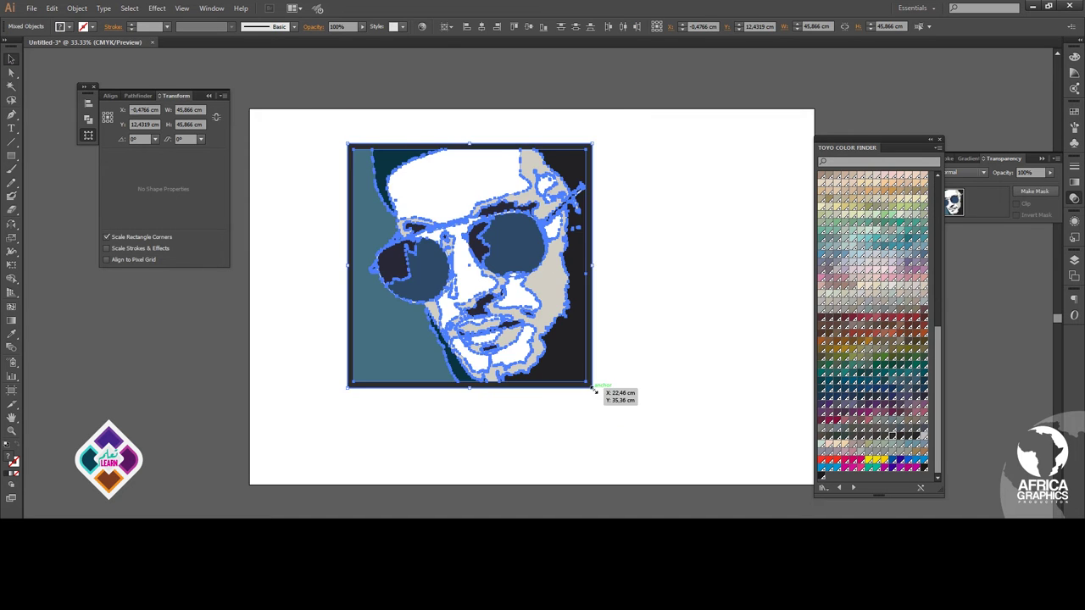
pyautogui.moveTo(622, 419); pyautogui.dragTo(676, 471)
pyautogui.hotkey('shift', 'o')
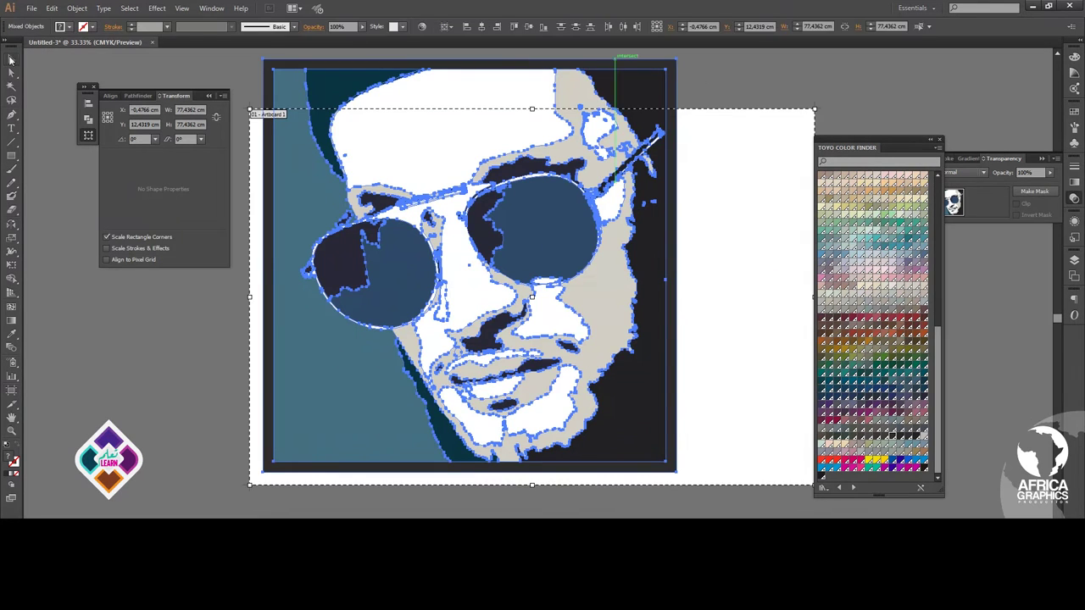
pyautogui.click(672, 67)
pyautogui.click(810, 113)
# Step: Delete the original artboard and fit the remaining artboard in view
pyautogui.press('v')
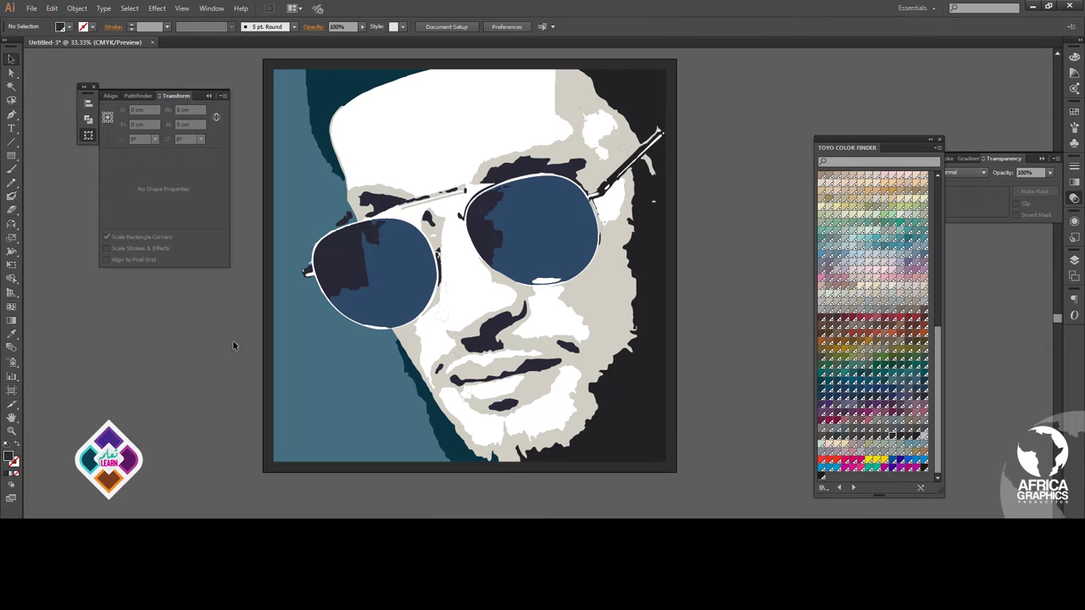
pyautogui.hotkey('ctrl', '0')
pyautogui.moveTo(467, 279); pyautogui.dragTo(479, 305)
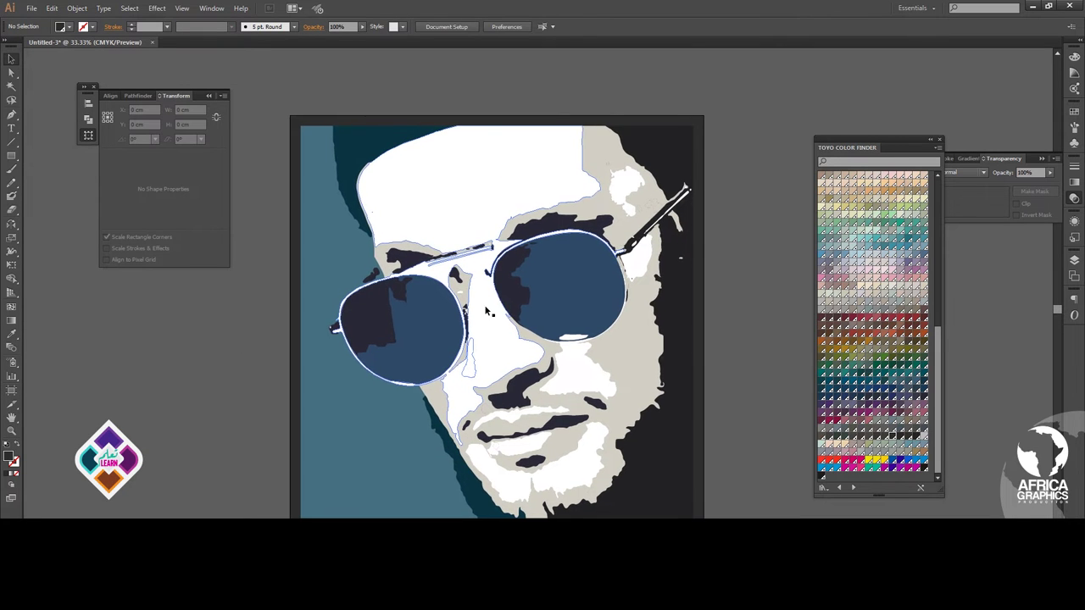
# Step: Type SOOLKING above the portrait, enlarge it into a big title, and set it in Dolce Vita
pyautogui.click(11, 128)
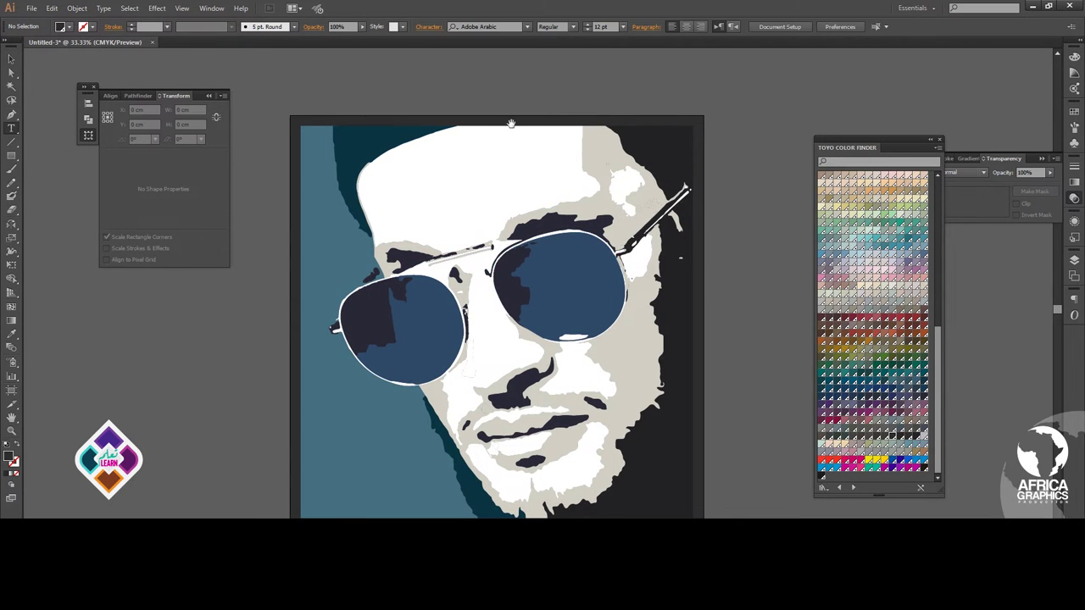
pyautogui.moveTo(509, 124); pyautogui.dragTo(516, 345)
pyautogui.click(412, 217)
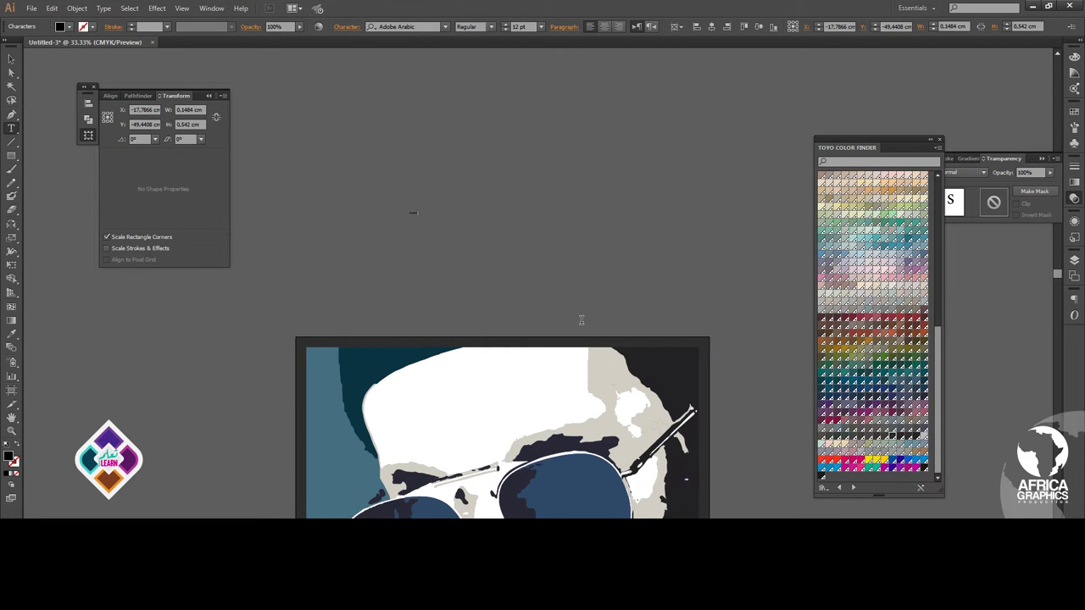
pyautogui.click(11, 60)
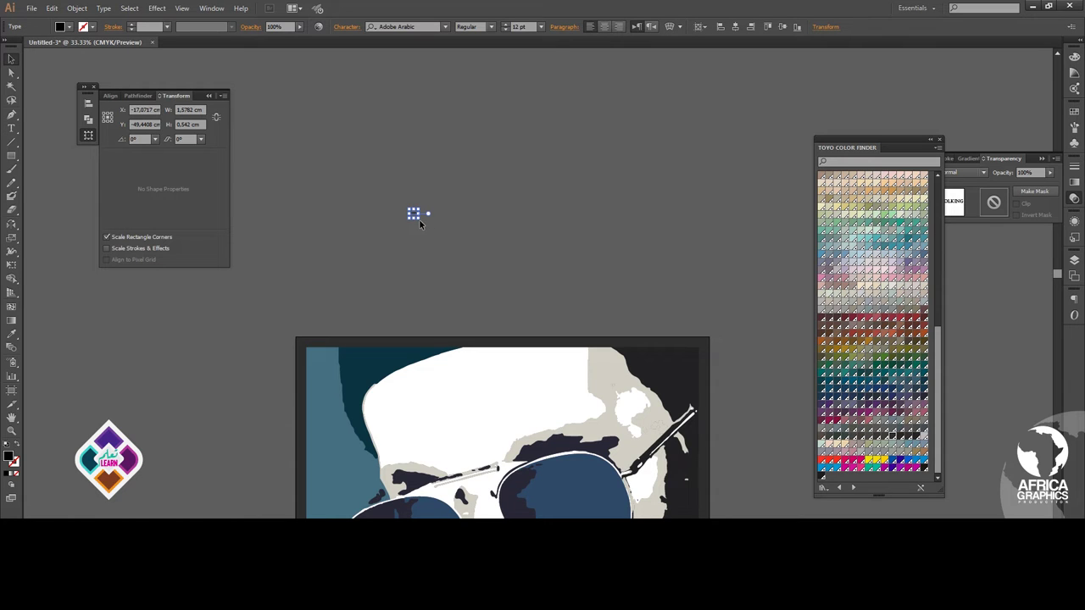
pyautogui.moveTo(419, 219); pyautogui.dragTo(591, 336)
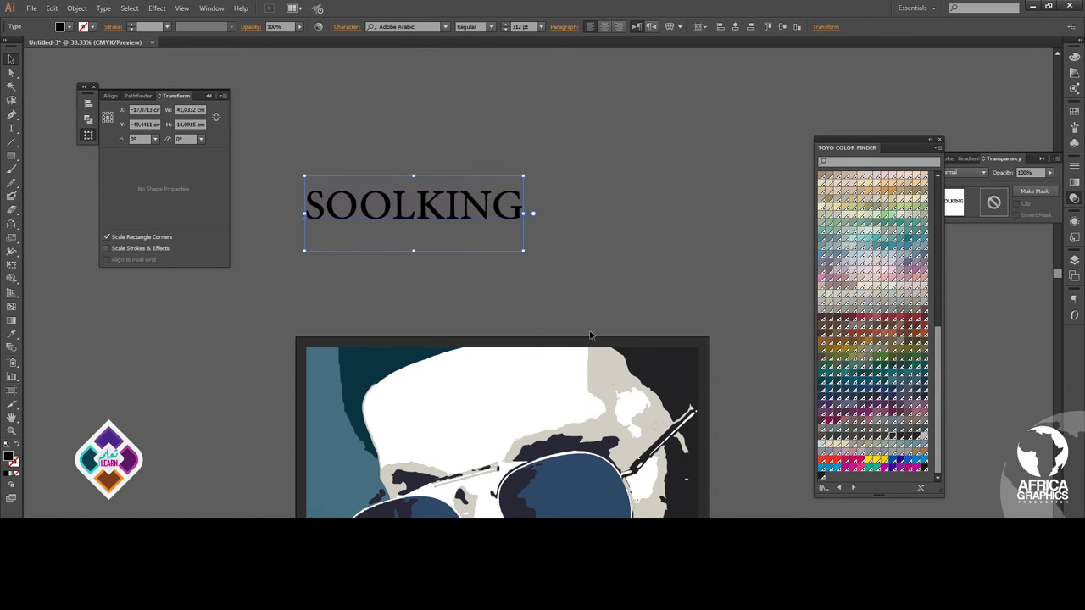
pyautogui.click(444, 27)
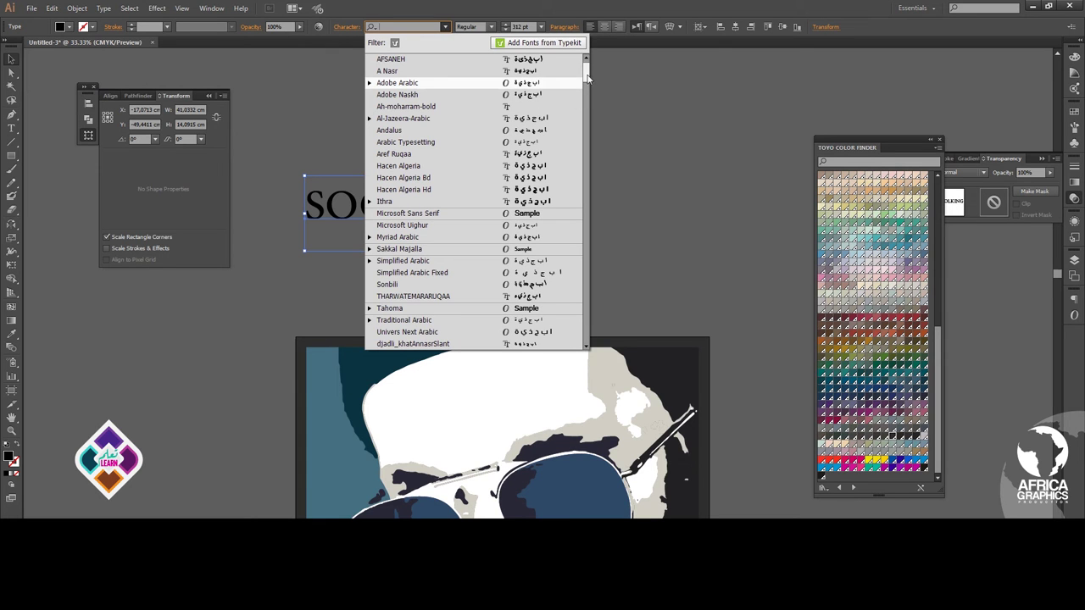
pyautogui.moveTo(586, 76); pyautogui.dragTo(587, 138)
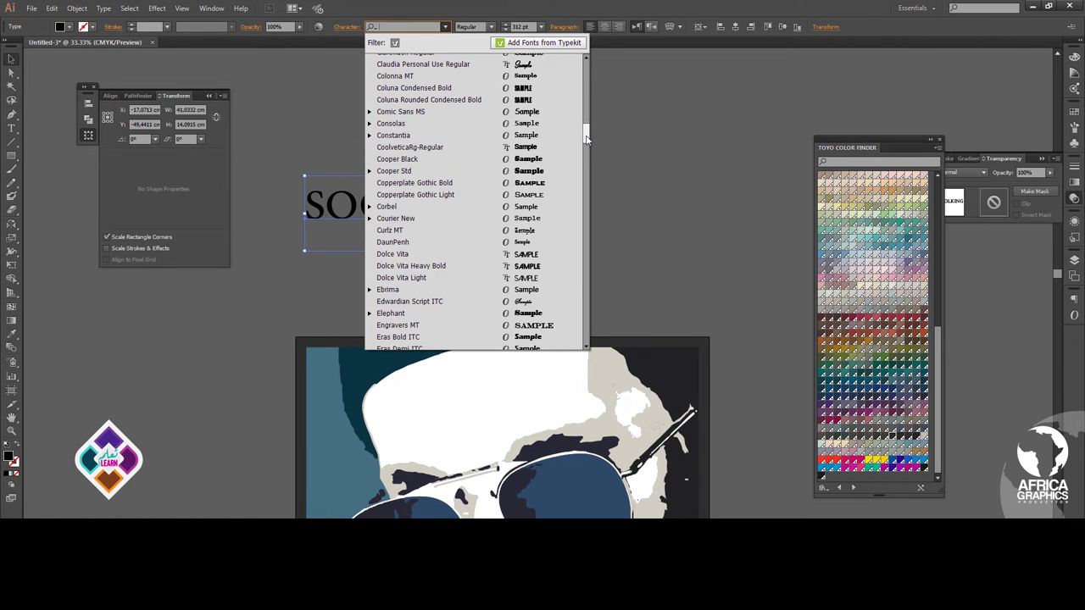
pyautogui.click(507, 254)
# Step: Set KING in a bold style and SOOL in Dolce Vita Light
pyautogui.doubleClick(438, 208)
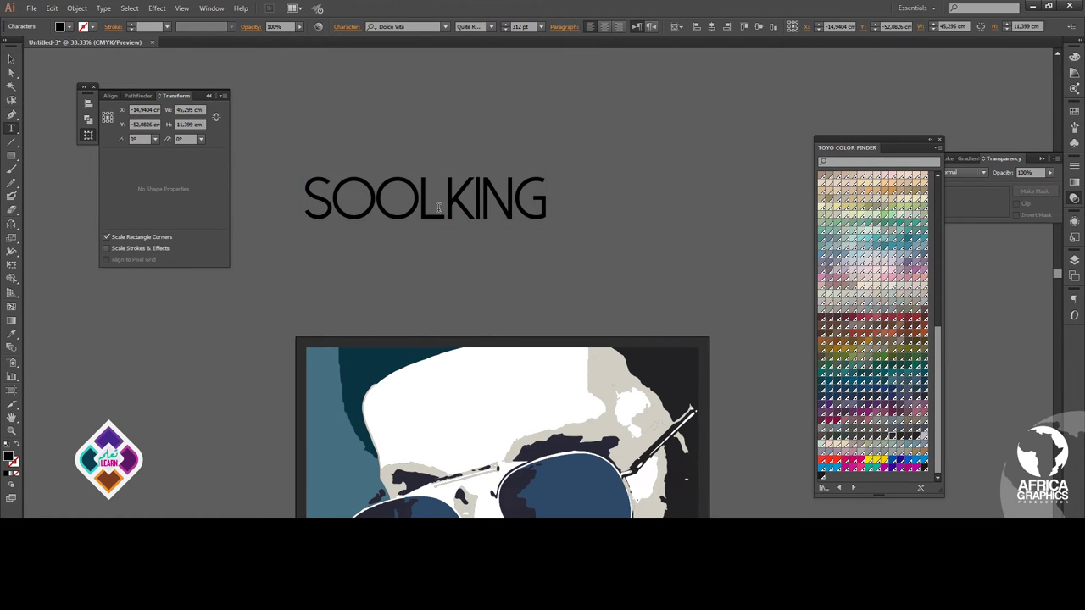
pyautogui.moveTo(453, 202); pyautogui.dragTo(594, 189)
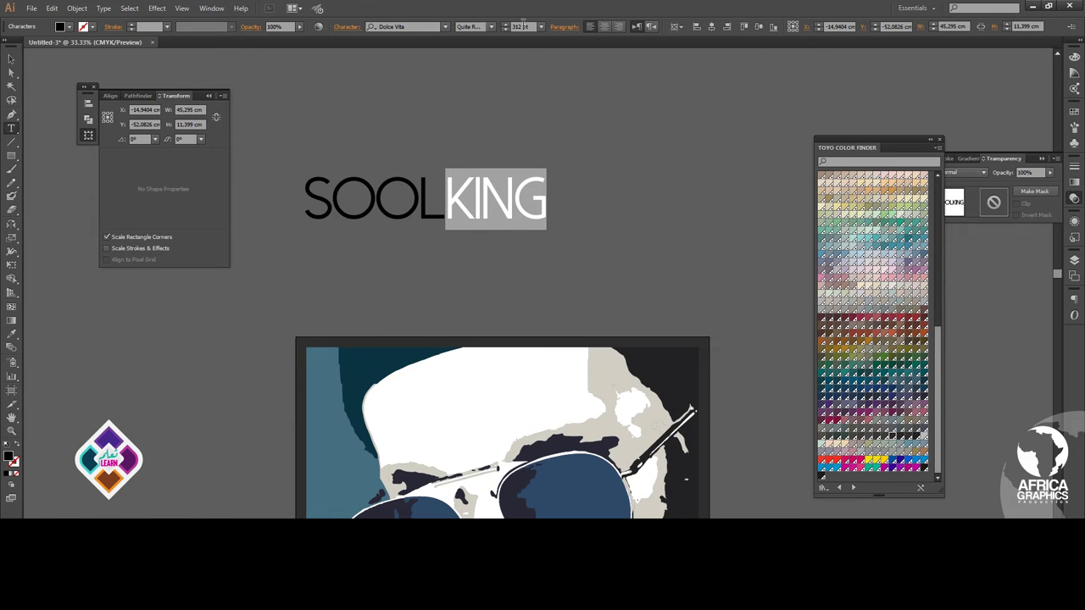
pyautogui.click(468, 27)
pyautogui.press('Return')
pyautogui.click(431, 164)
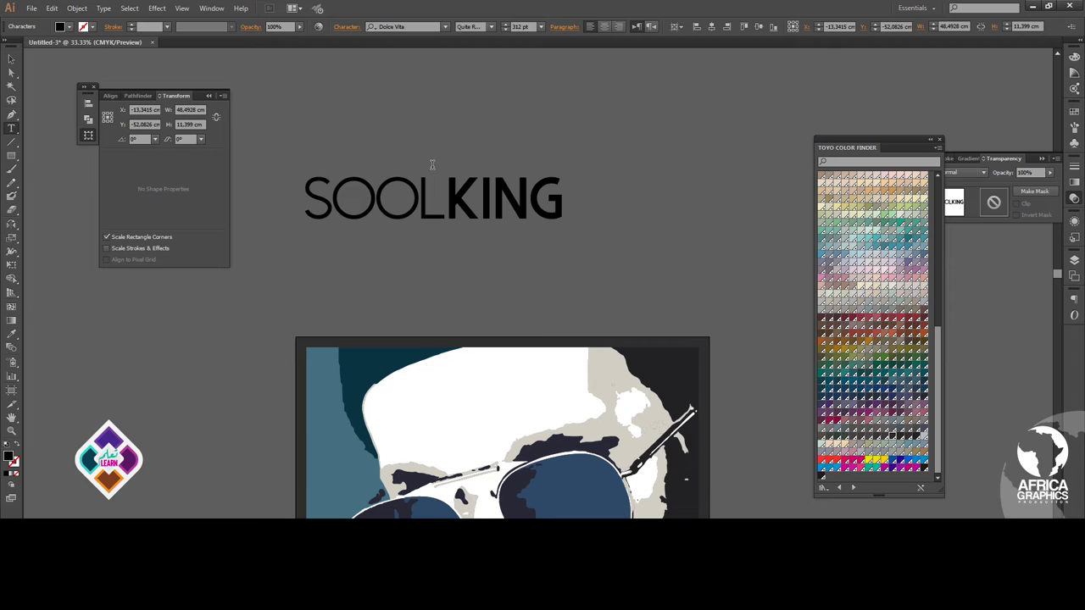
pyautogui.moveTo(442, 204); pyautogui.dragTo(309, 60)
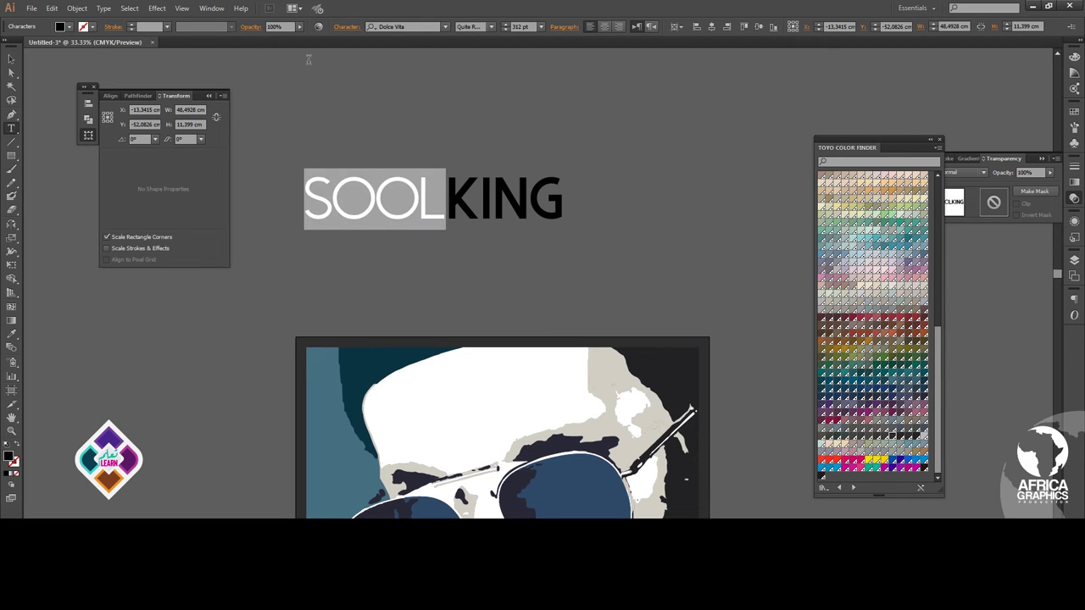
pyautogui.click(403, 24)
pyautogui.press('Down')
pyautogui.press('Down')
pyautogui.press('Down')
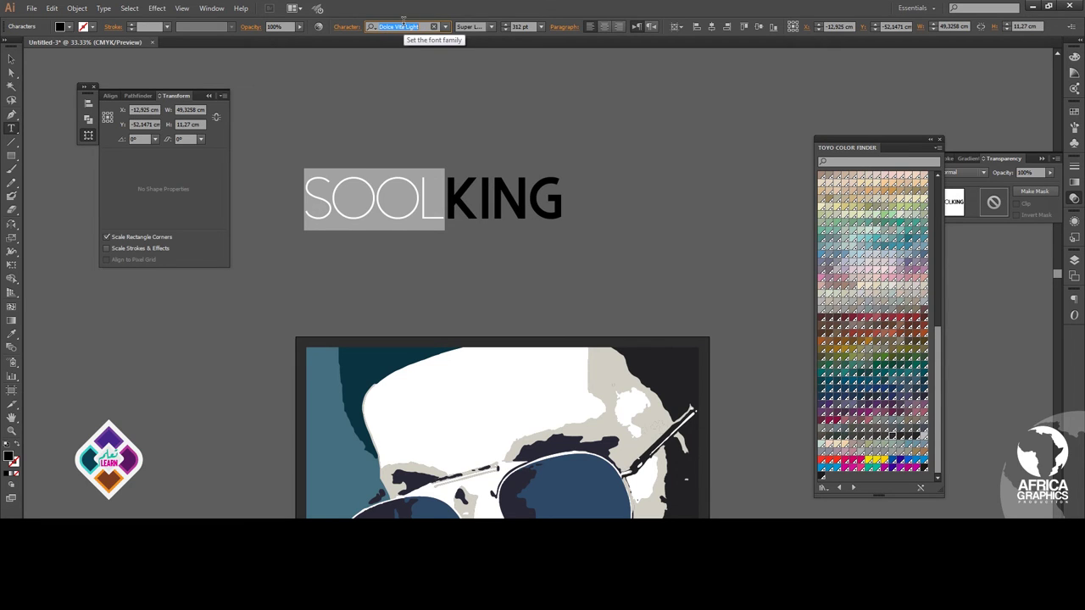
pyautogui.click(426, 153)
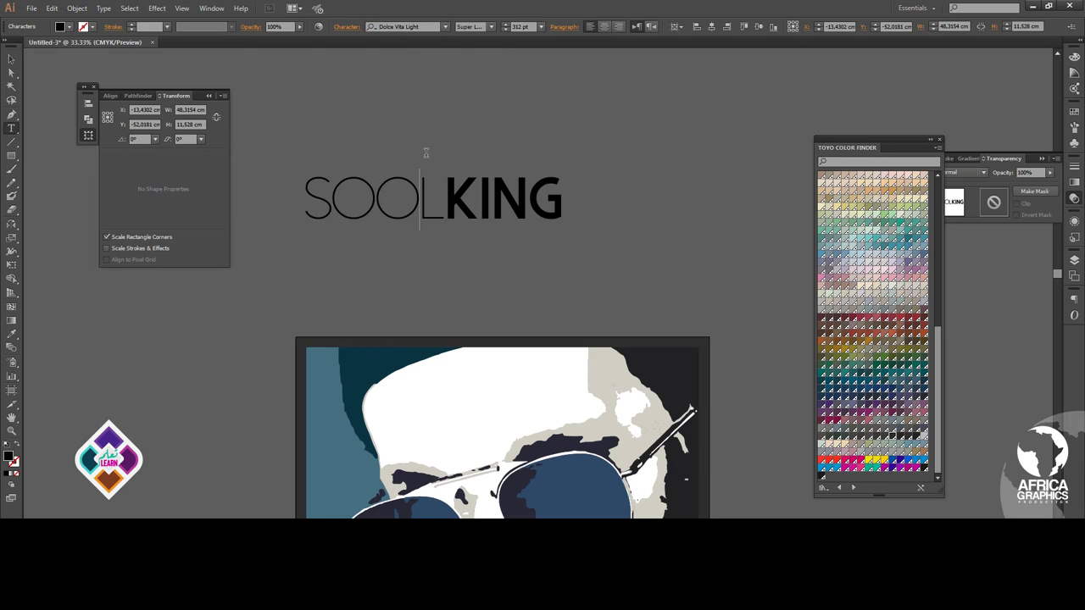
# Step: Enlarge the whole SOOLKING title proportionally and convert its letters to outlines
pyautogui.moveTo(451, 207); pyautogui.dragTo(275, 178)
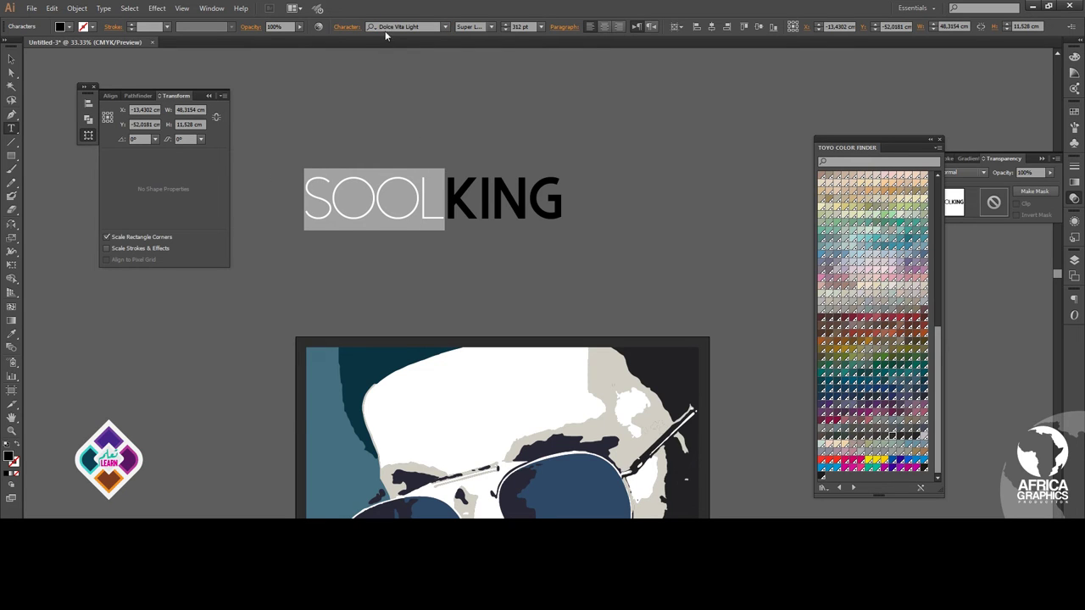
pyautogui.click(9, 57)
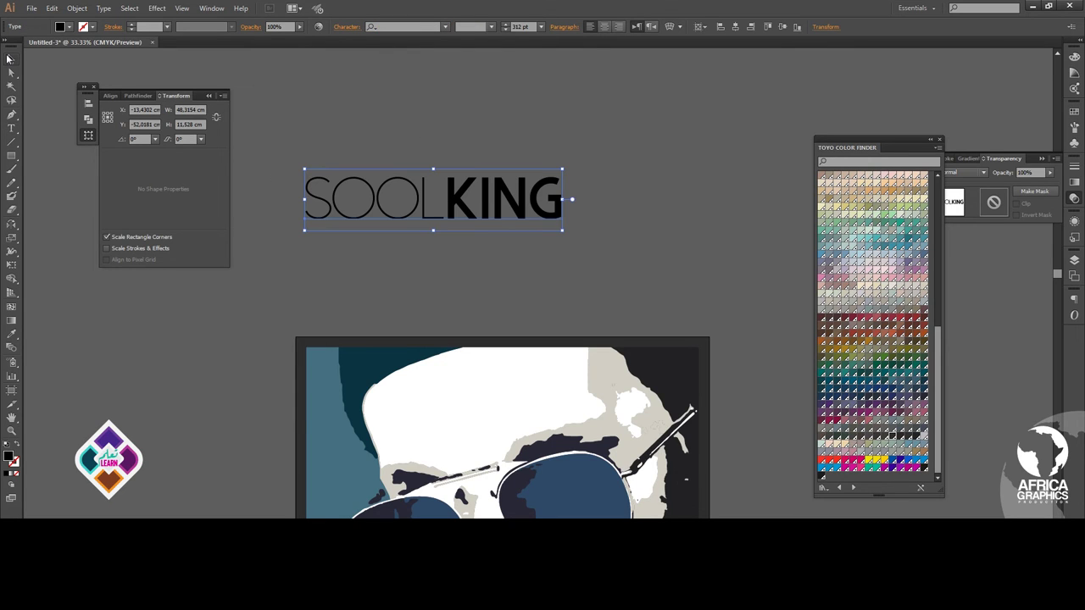
pyautogui.moveTo(565, 237); pyautogui.dragTo(690, 301)
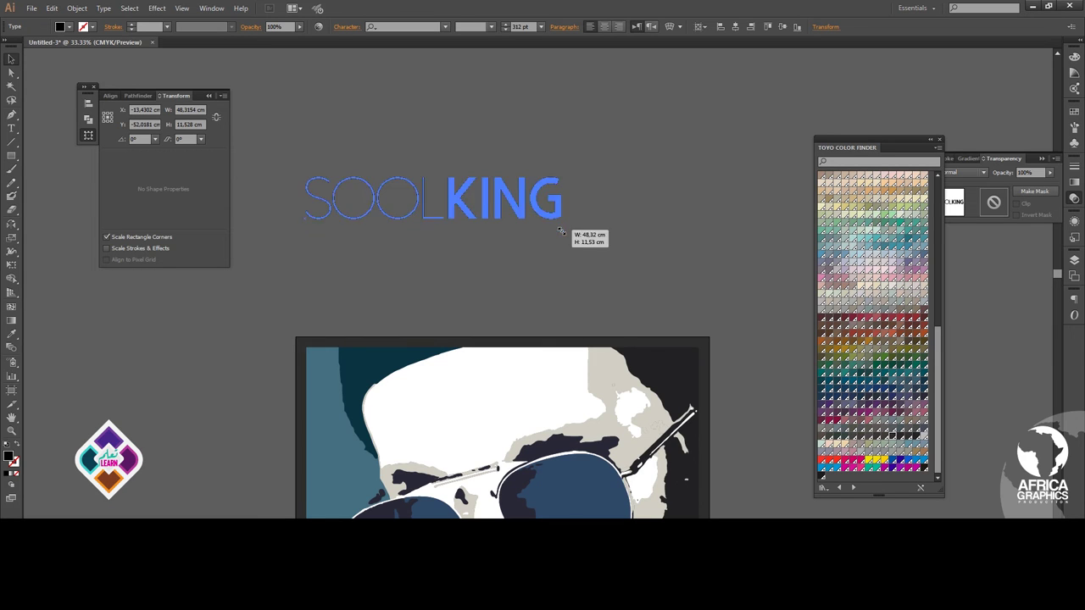
pyautogui.rightClick(524, 220)
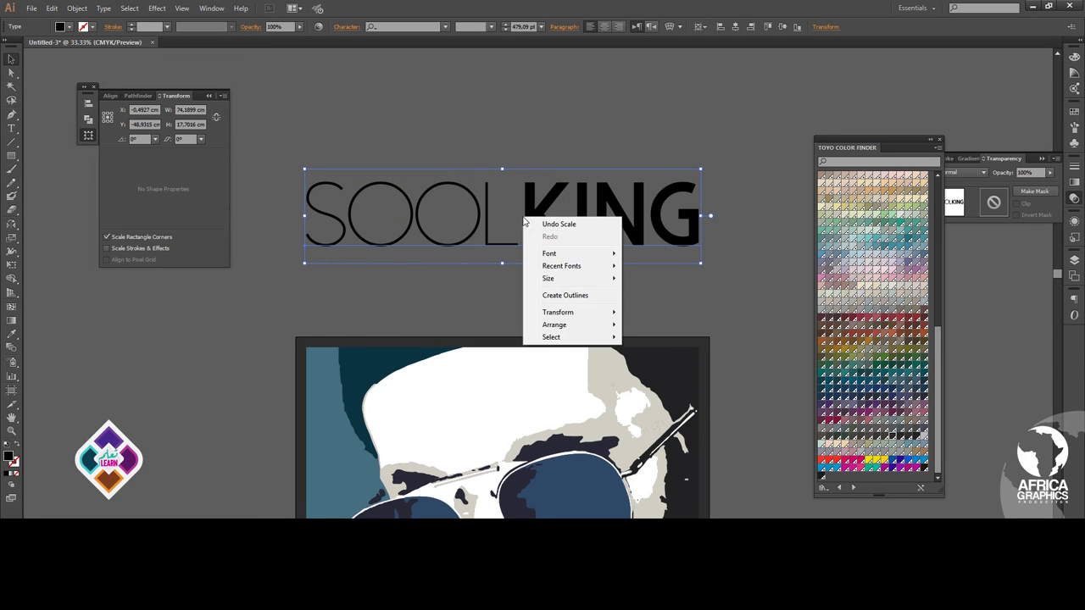
pyautogui.click(583, 298)
# Step: Zoom in on the title's two O's, isolate them, and outline their strokes
pyautogui.press('z')
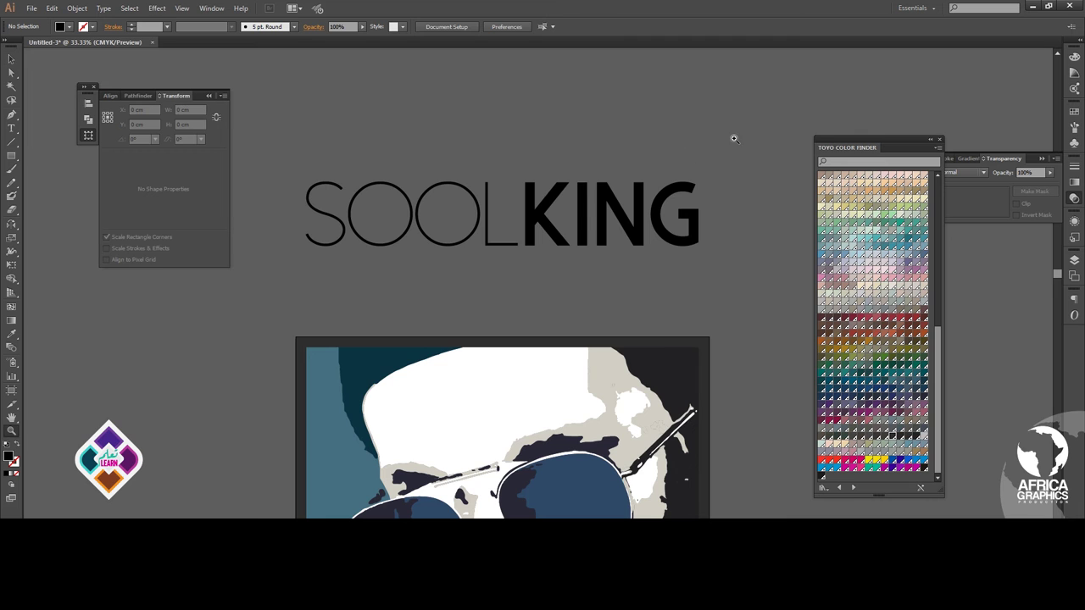
pyautogui.click(337, 257)
pyautogui.doubleClick(411, 339)
pyautogui.click(76, 7)
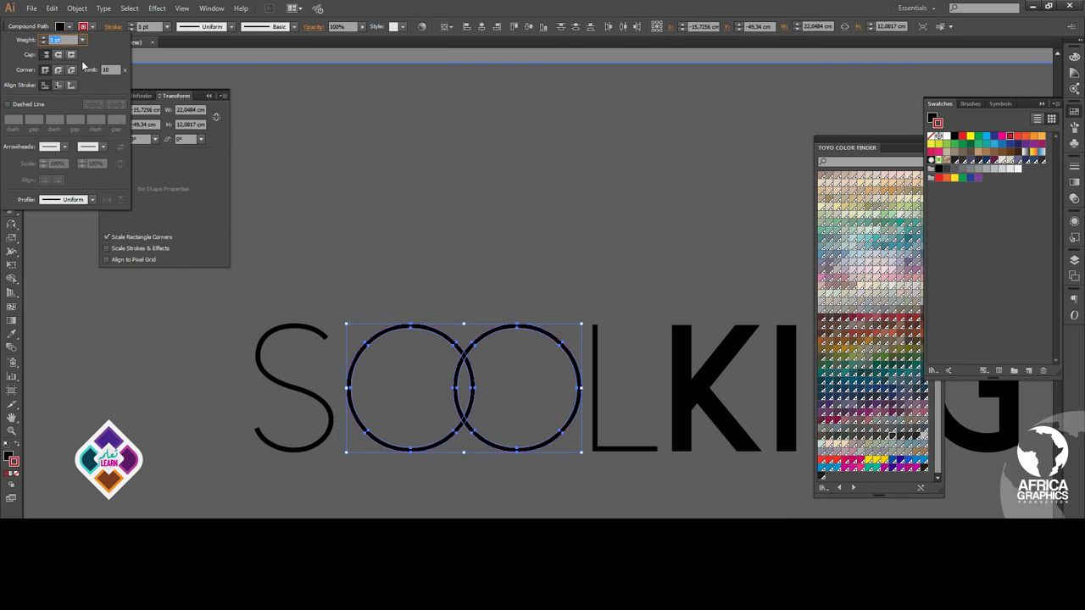
pyautogui.click(261, 268)
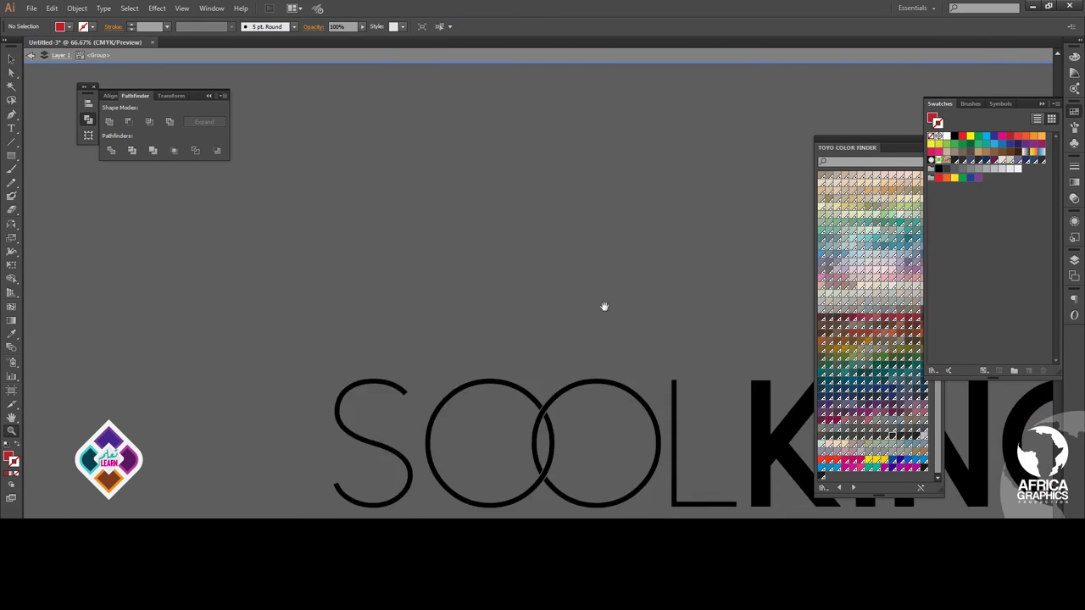